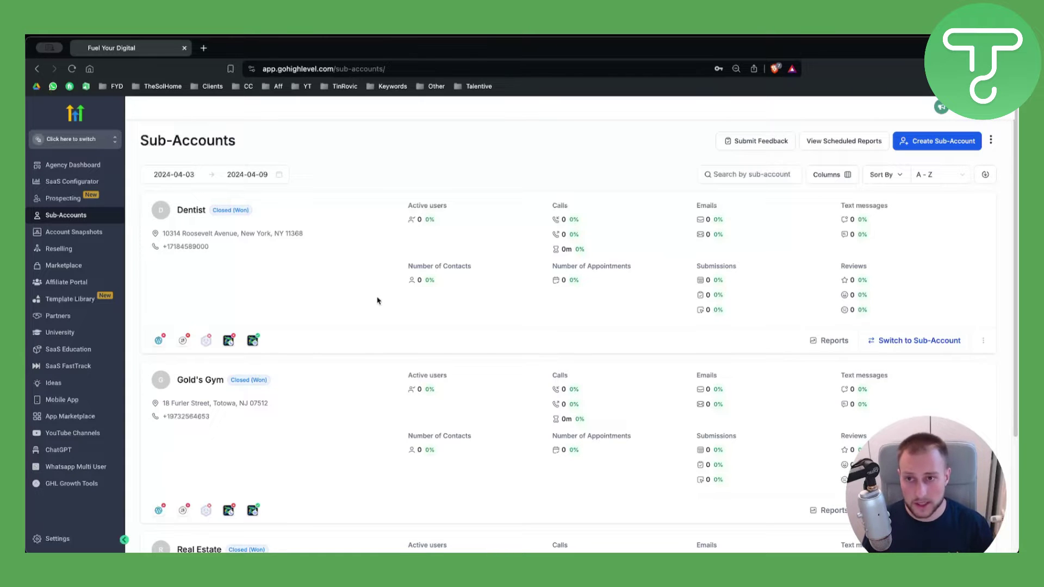
# Pick Gold's Gym from the sidebar's sub-account switcher to open its Launchpad.
pyautogui.click(996, 108)
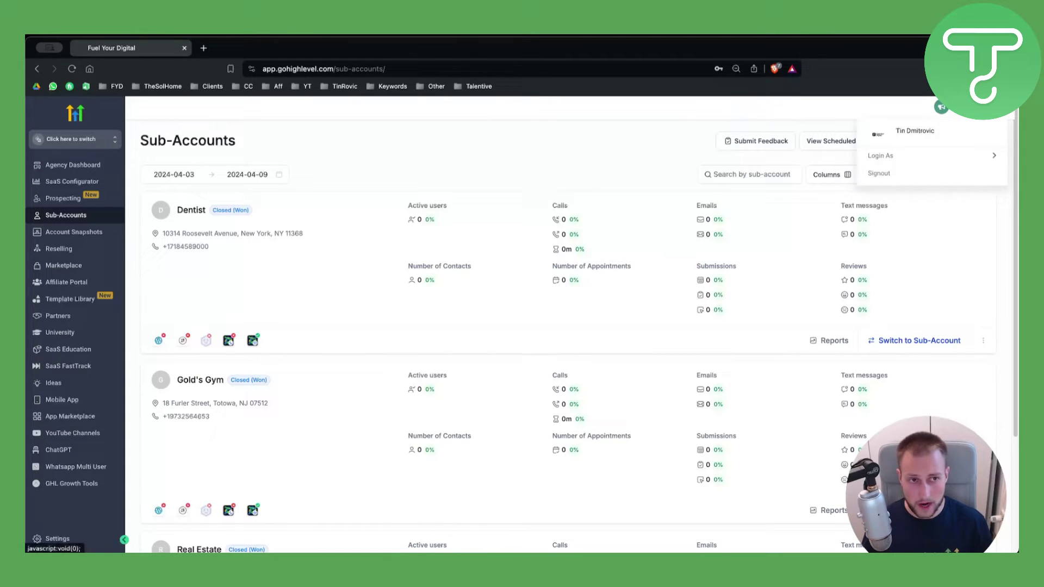
pyautogui.click(995, 108)
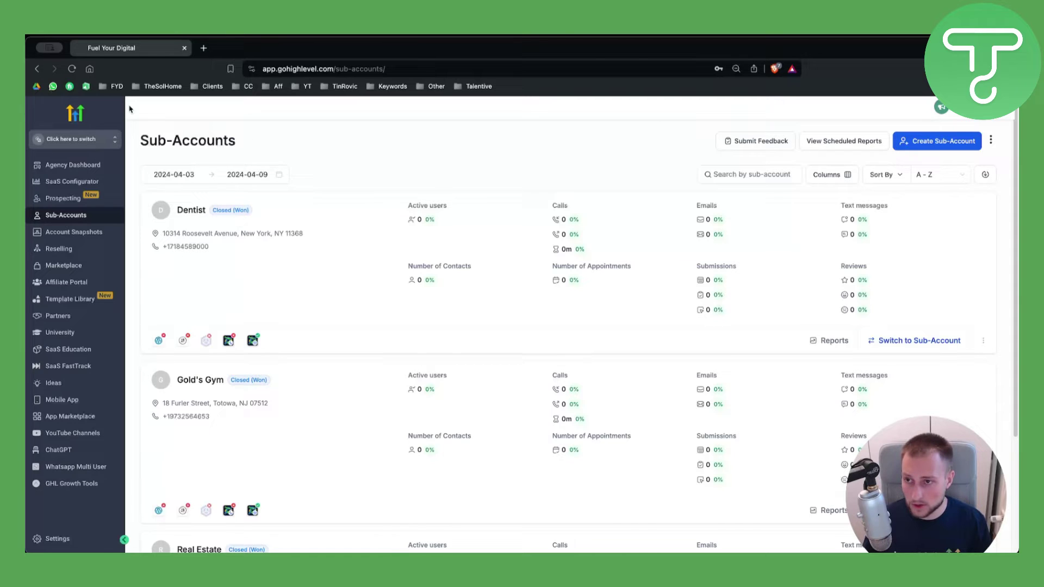
pyautogui.click(90, 140)
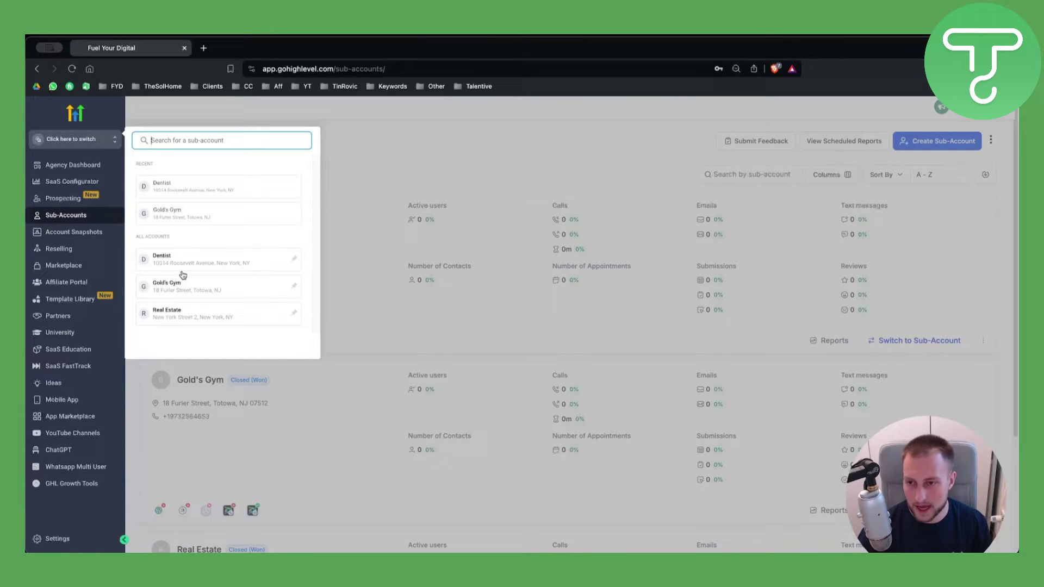
pyautogui.click(178, 288)
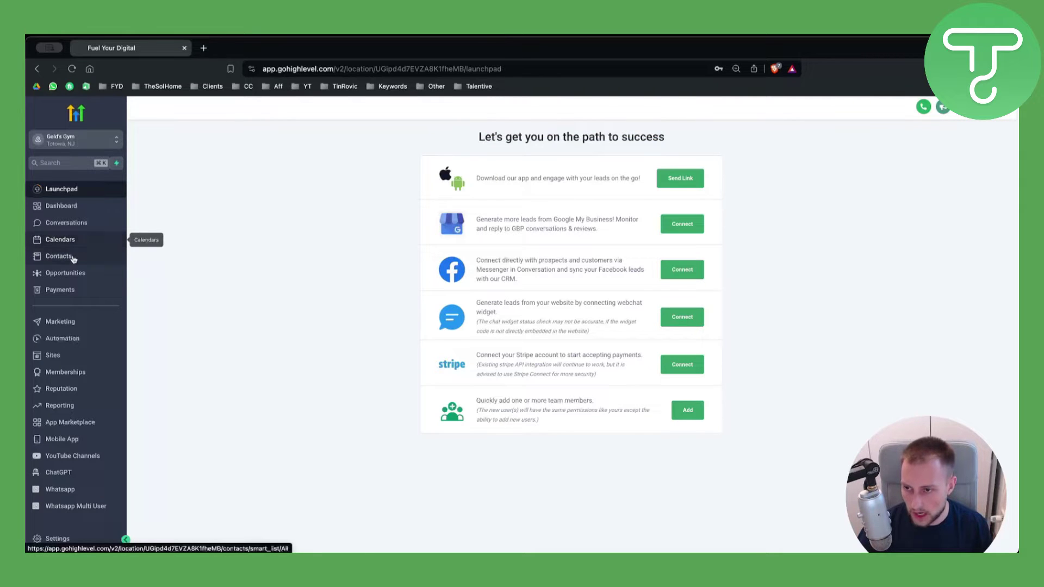
# In Gold's Gym Contacts, select all contacts and start a bulk Send SMS for both.
pyautogui.click(73, 260)
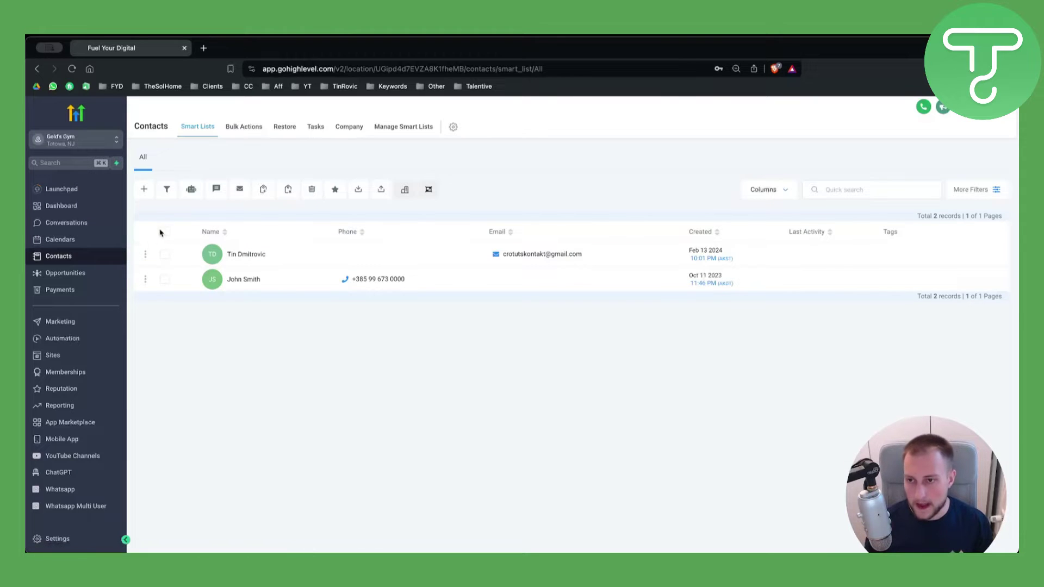
pyautogui.click(164, 232)
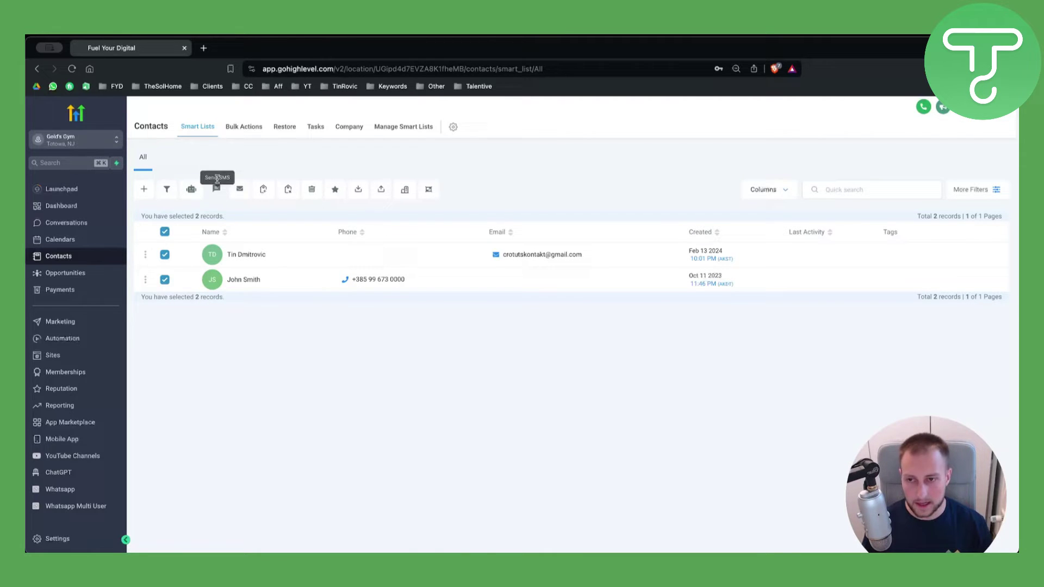
pyautogui.click(218, 193)
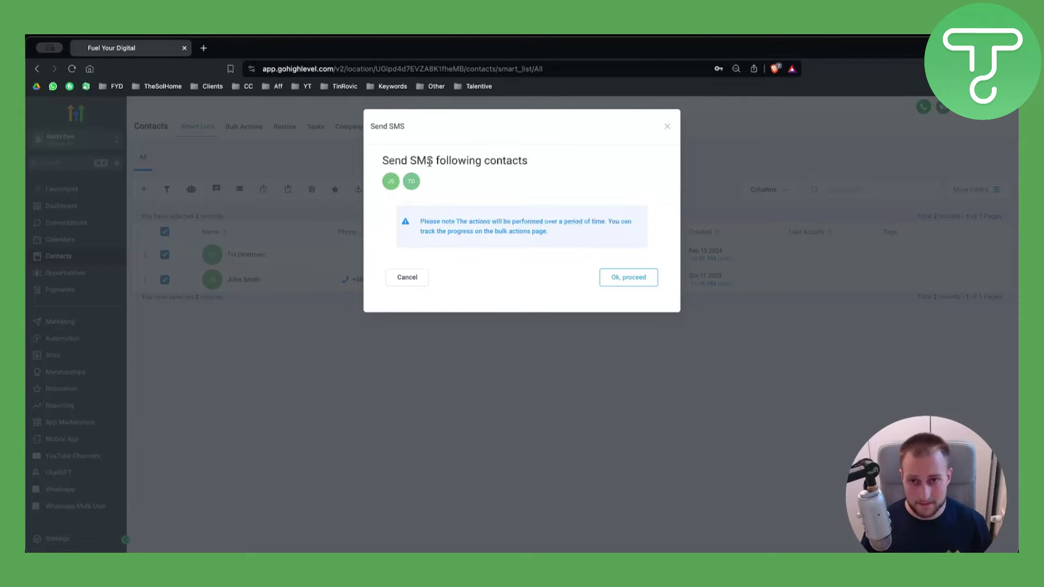
# Review the Send SMS confirmation notes and proceed to the SMS compose form.
pyautogui.moveTo(411, 158); pyautogui.dragTo(547, 167)
pyautogui.click(438, 222)
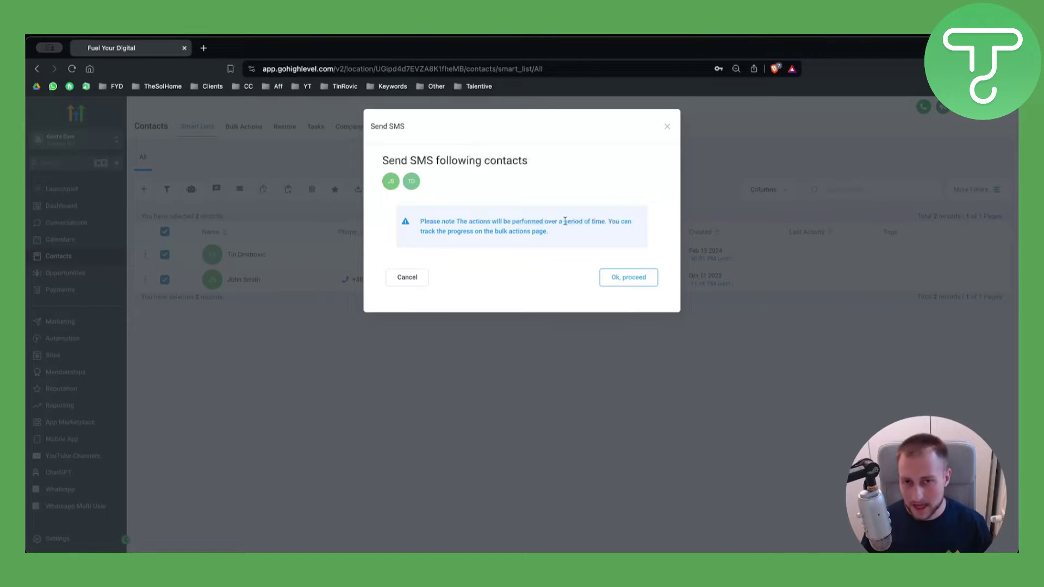
pyautogui.moveTo(519, 222); pyautogui.dragTo(596, 231)
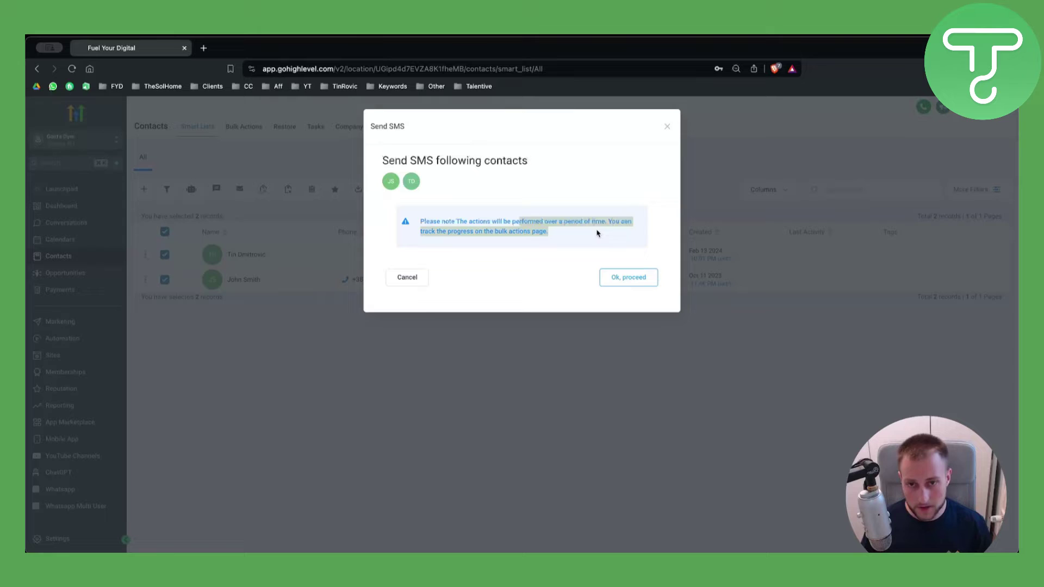
pyautogui.click(597, 233)
pyautogui.click(608, 277)
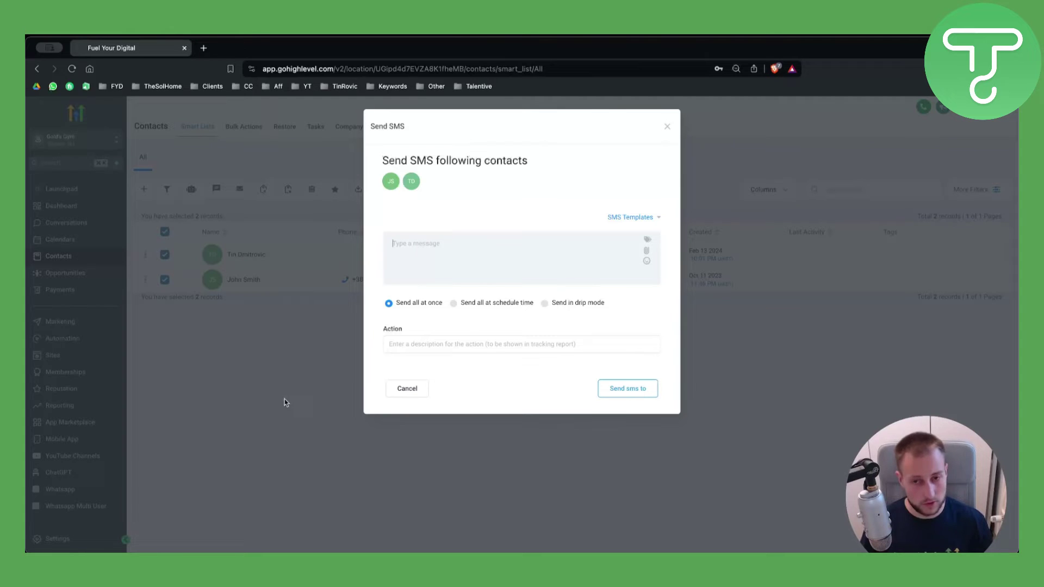
# Try the scheduled-time and drip-mode options, then keep delivery on Send all at once.
pyautogui.click(453, 303)
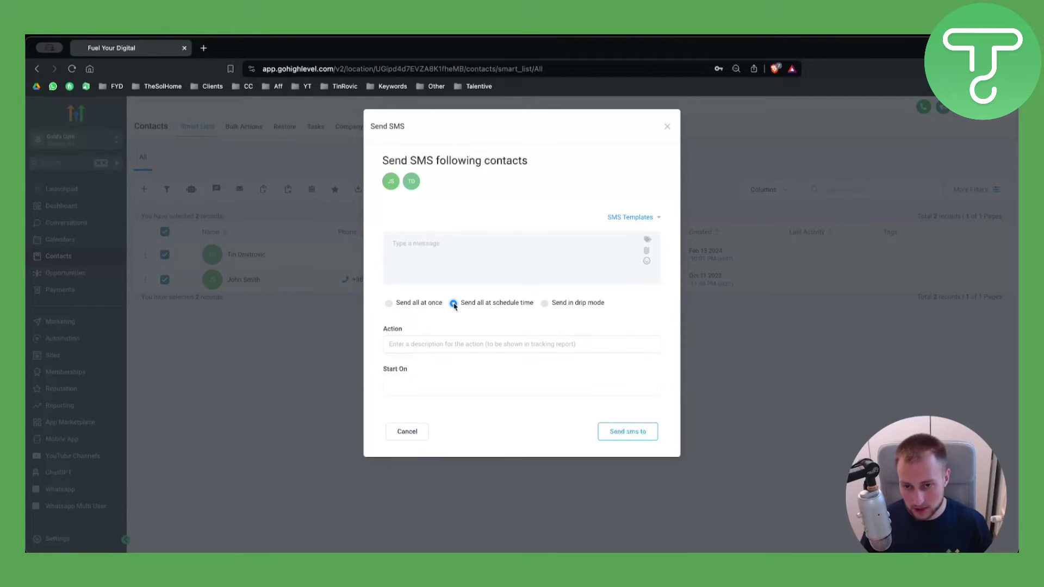
pyautogui.click(402, 387)
pyautogui.click(637, 369)
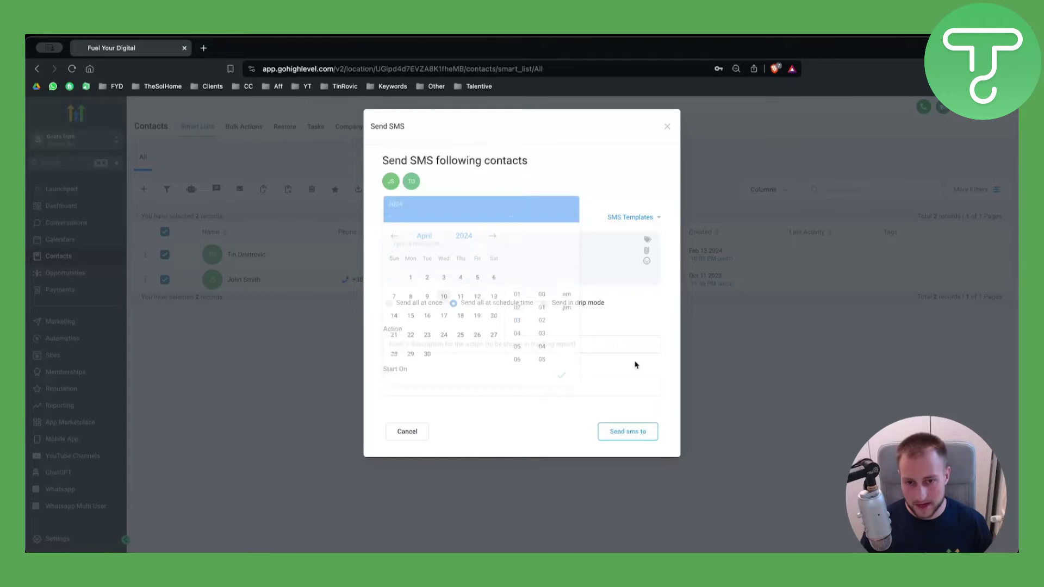
pyautogui.click(545, 304)
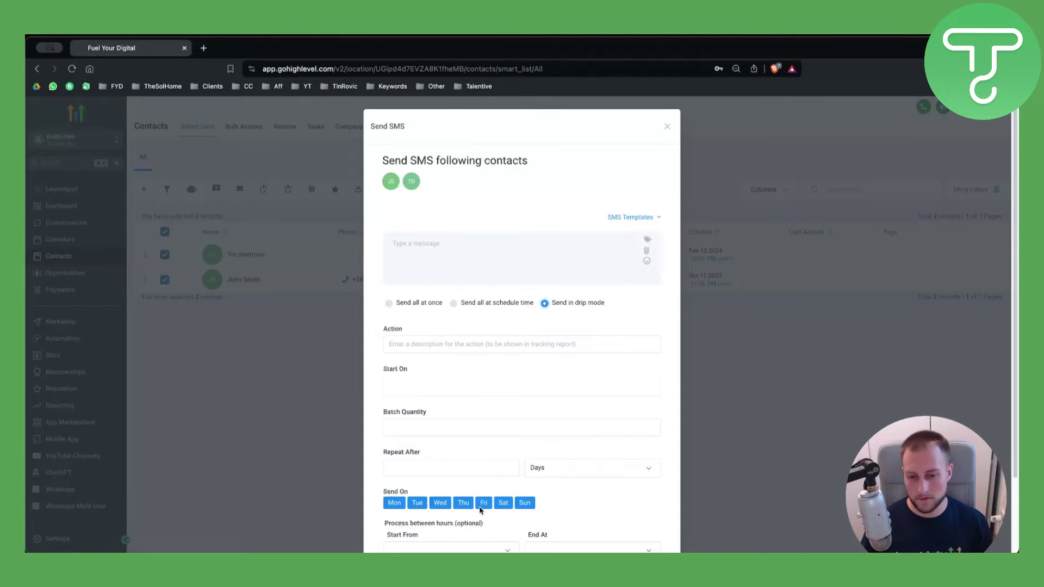
pyautogui.click(389, 304)
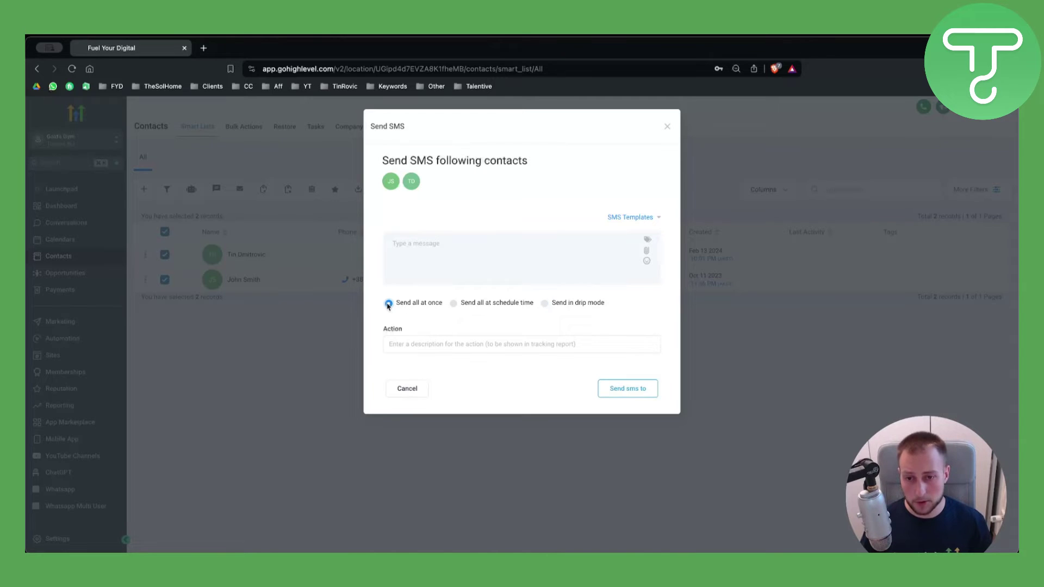
# Fill the SMS body with the affiliate-program Welcome Text Template.
pyautogui.click(625, 217)
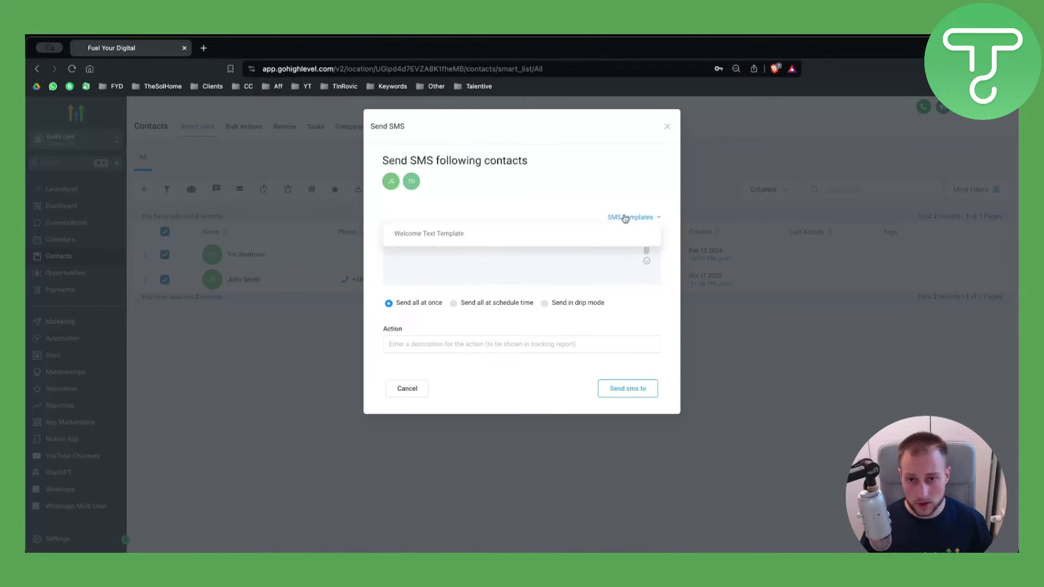
pyautogui.click(446, 234)
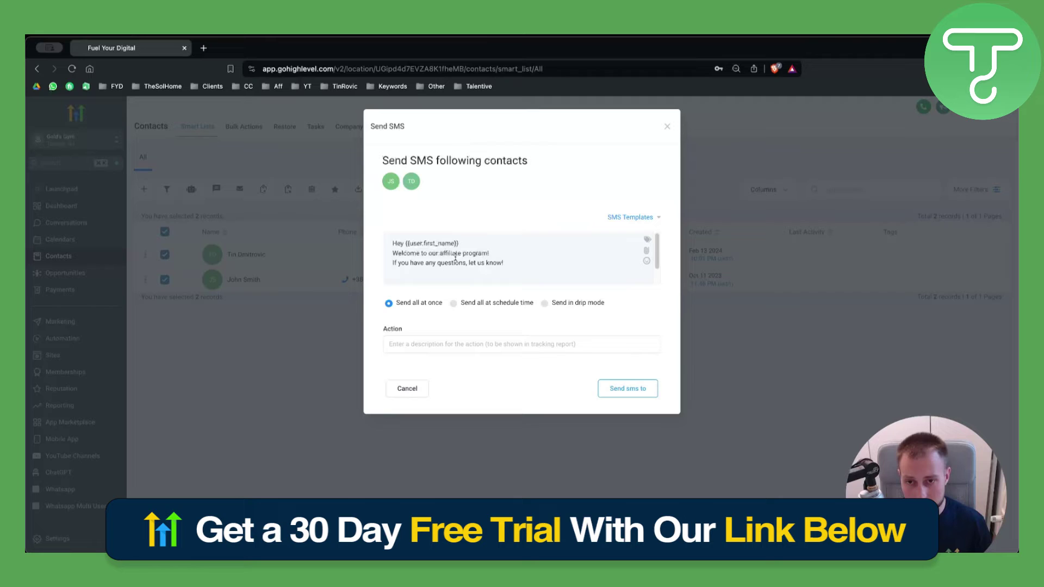
pyautogui.scroll(-2, 455, 258)
pyautogui.scroll(2, 450, 256)
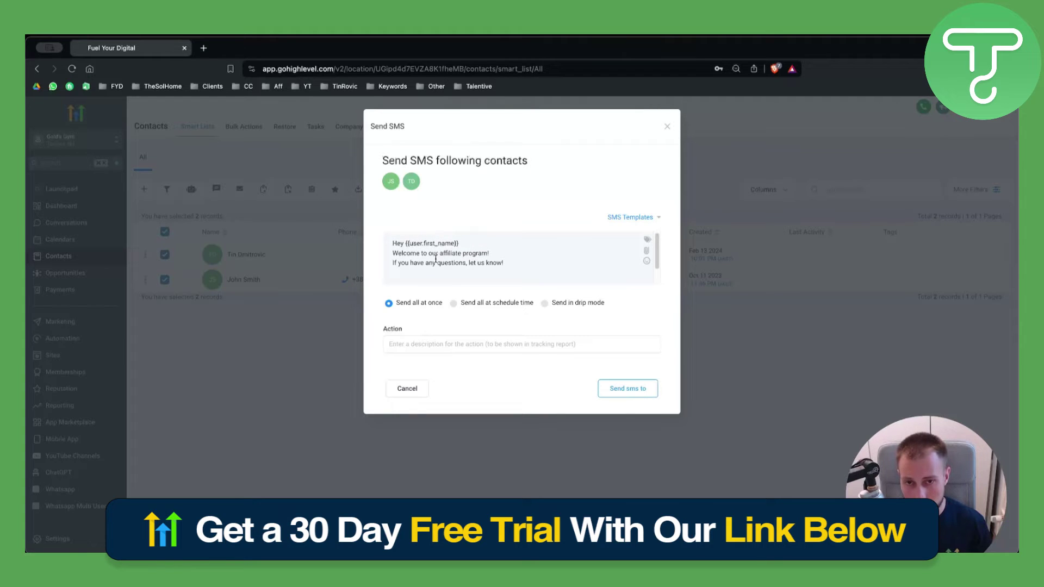
pyautogui.click(649, 217)
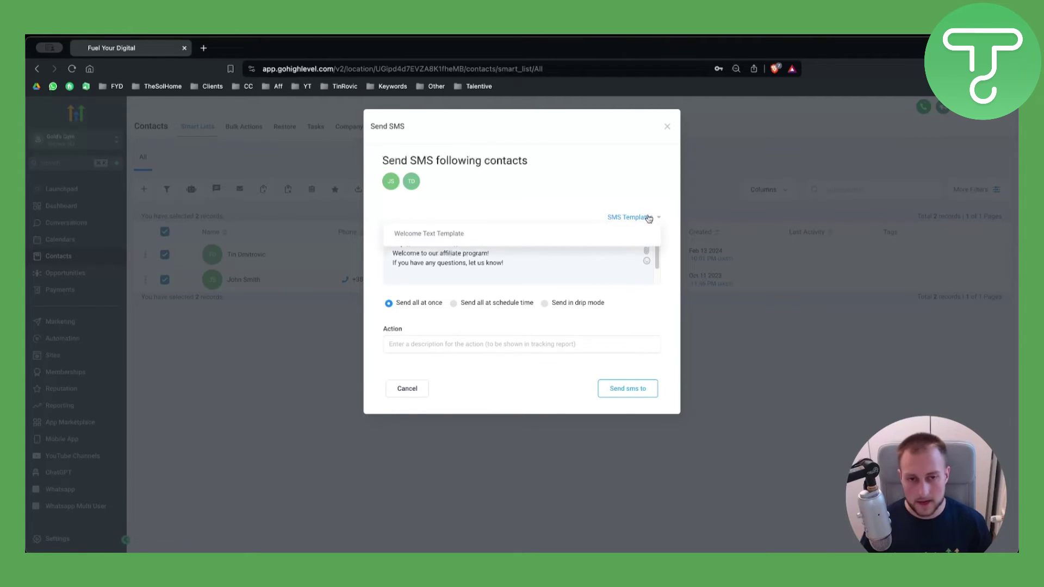
pyautogui.click(648, 218)
pyautogui.scroll(-2, 462, 248)
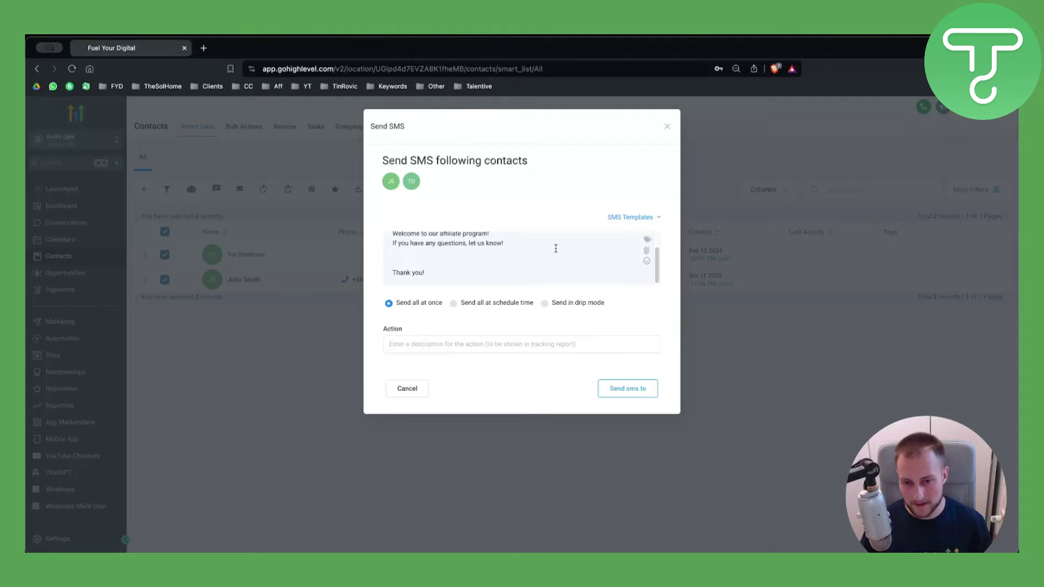
pyautogui.scroll(2, 556, 248)
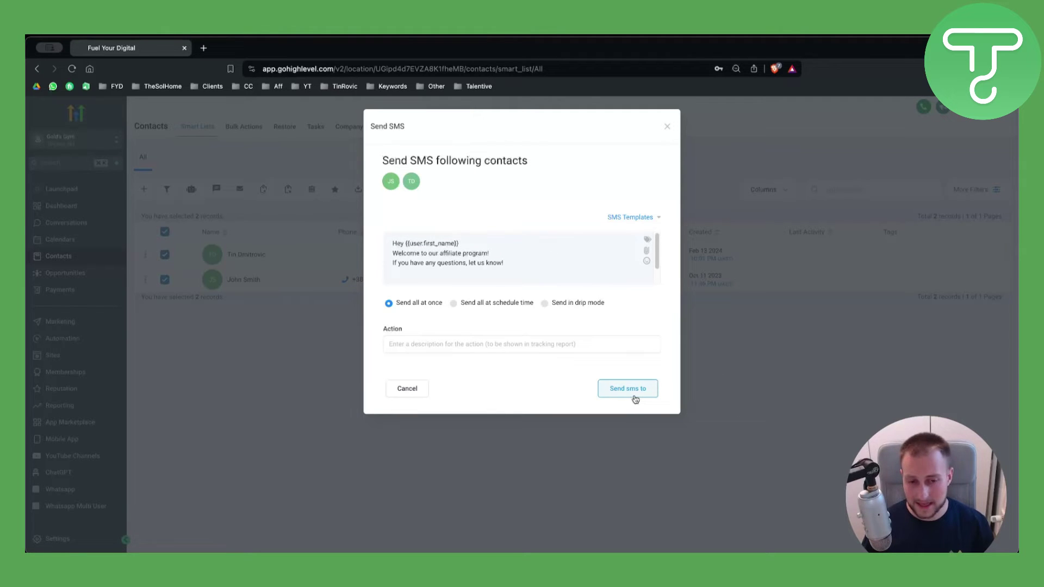
pyautogui.scroll(-2, 556, 267)
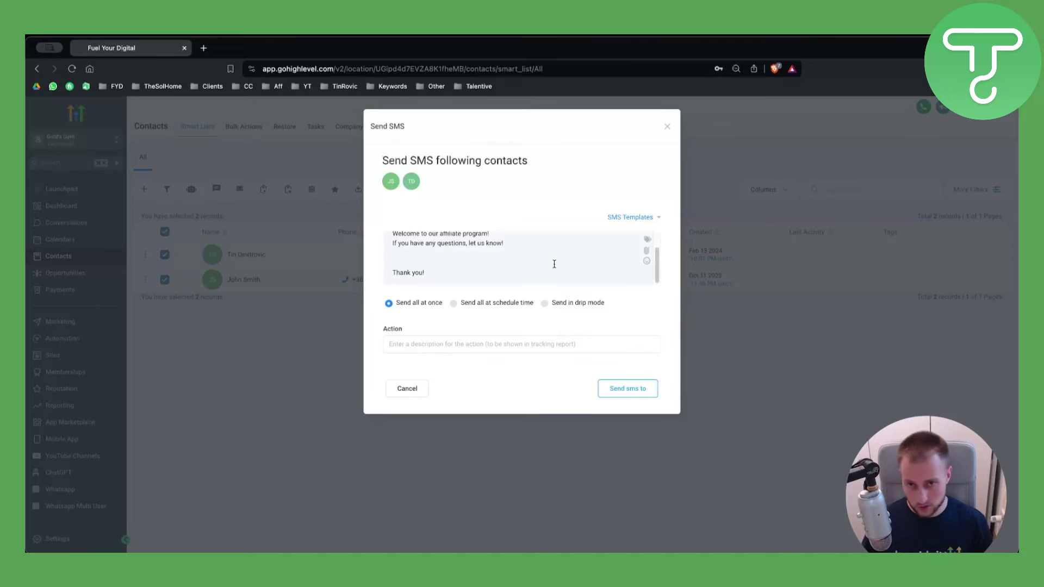
pyautogui.scroll(2, 554, 262)
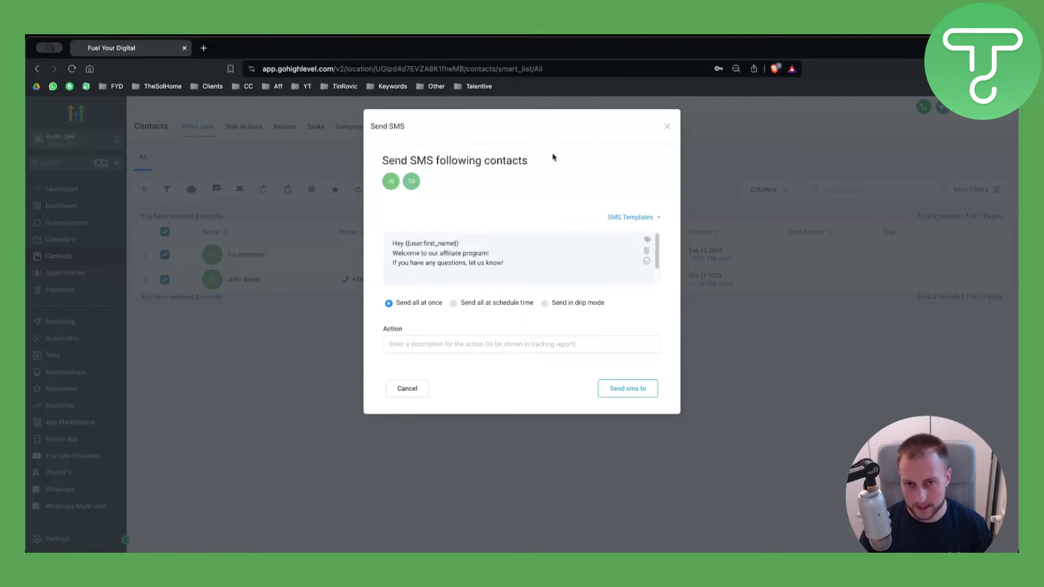
# Close the SMS form and start a bulk email to the two selected contacts.
pyautogui.click(669, 126)
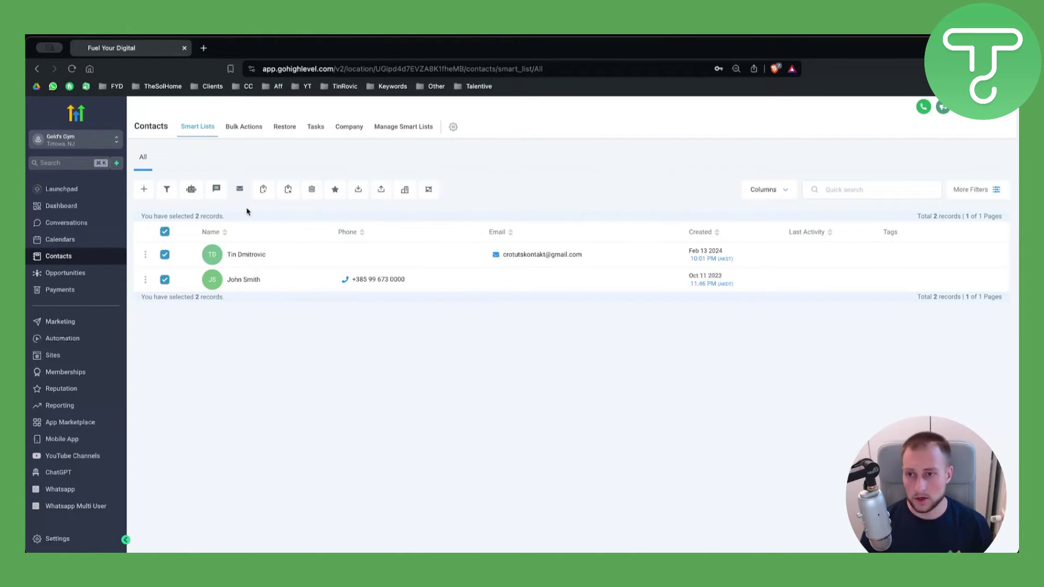
pyautogui.click(239, 190)
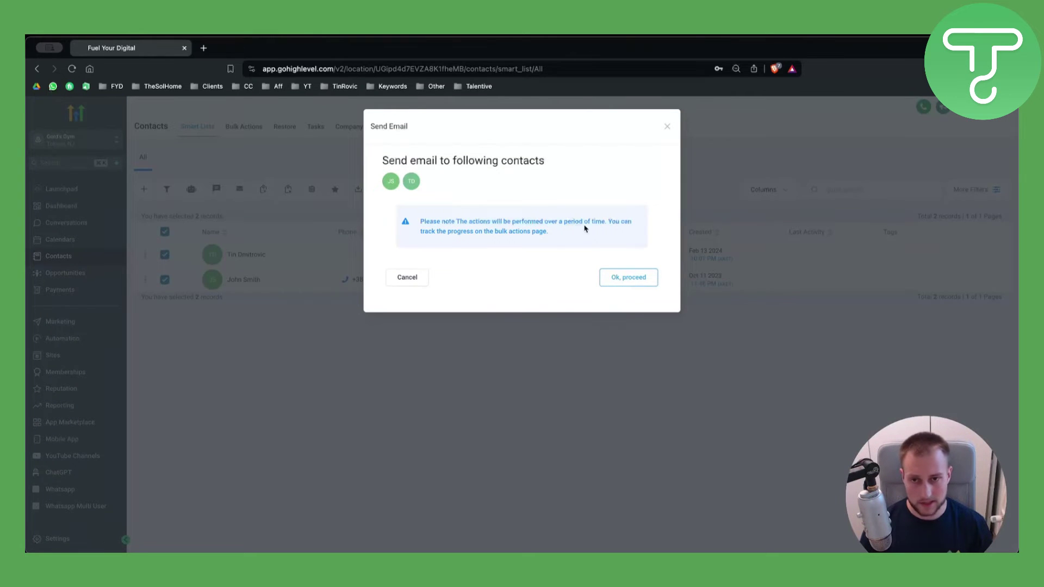
pyautogui.click(629, 277)
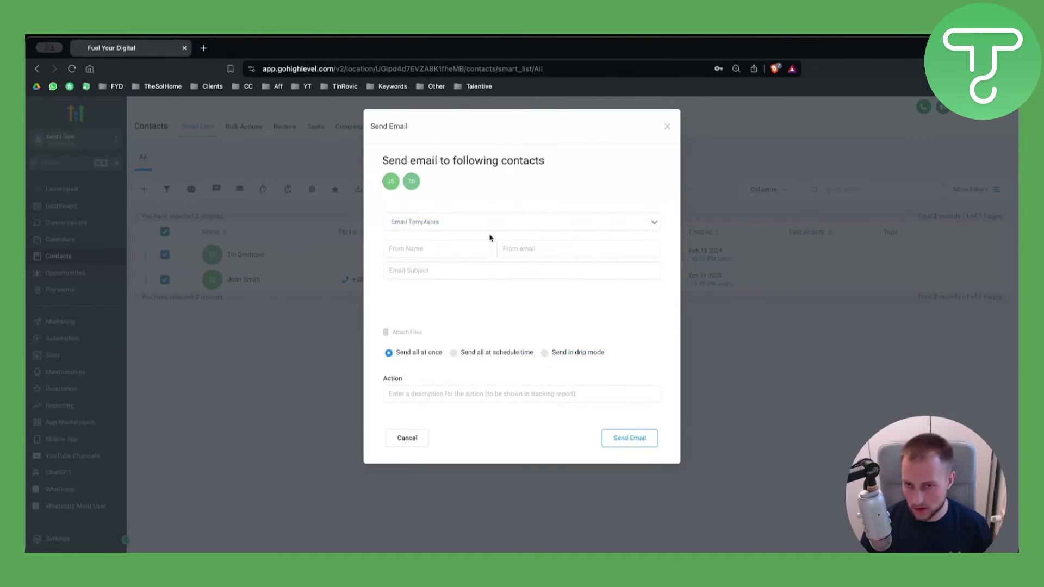
pyautogui.click(473, 222)
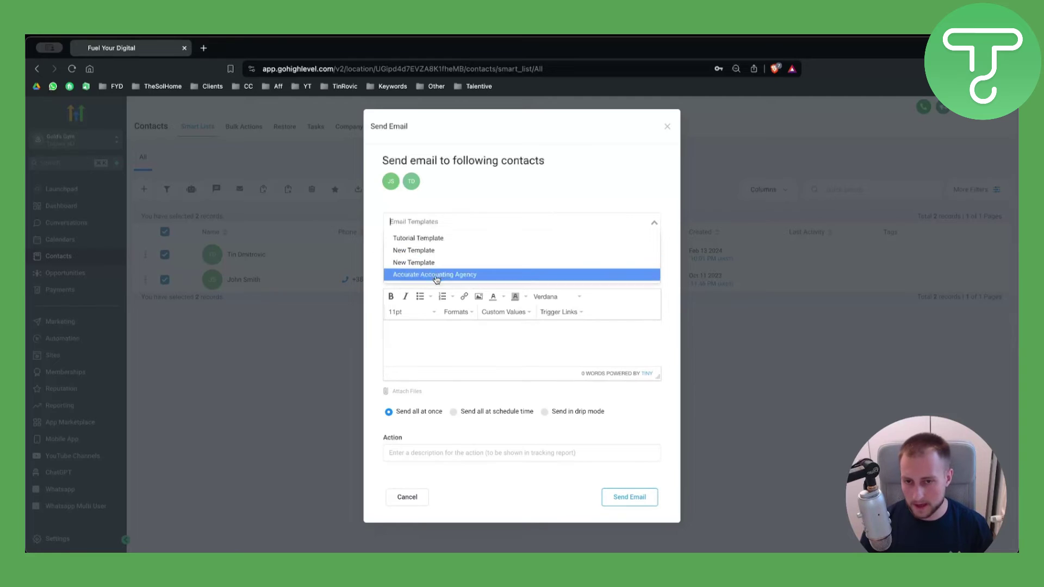
pyautogui.click(456, 196)
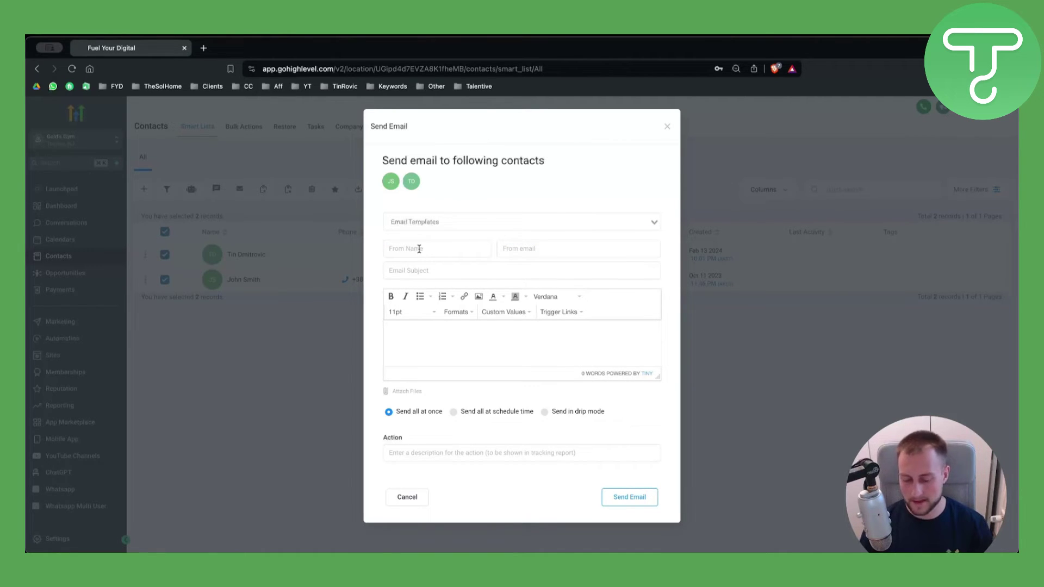
# Enter the sender's name in From Name and the sender's e-mail address in From email.
pyautogui.click(420, 249)
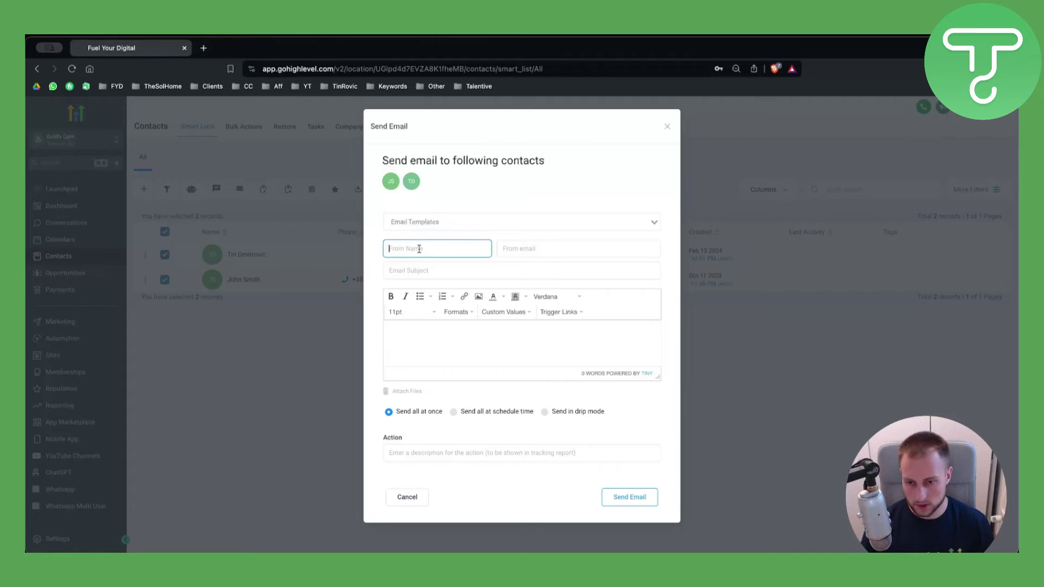
pyautogui.write('J')
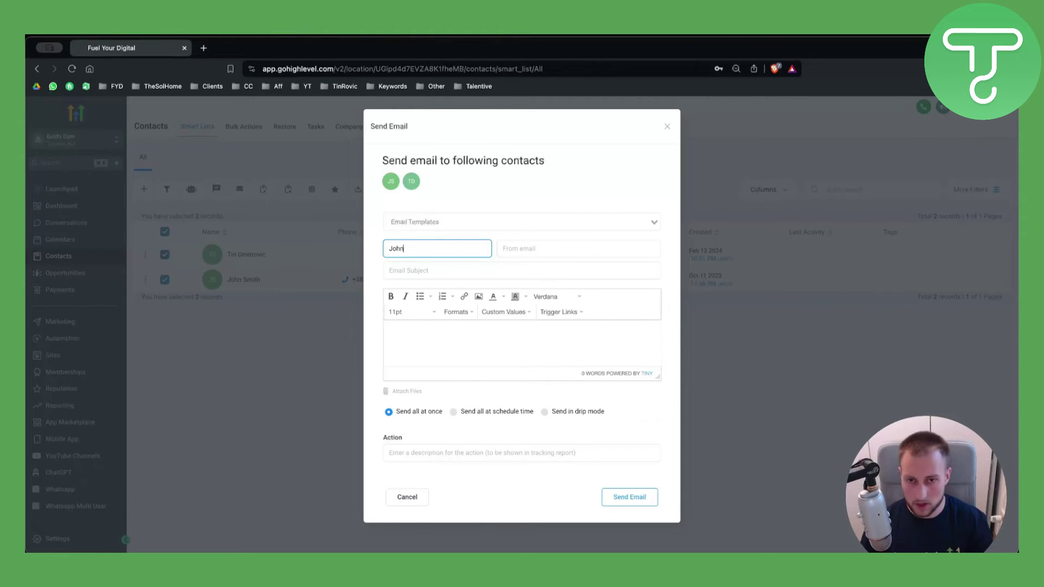
pyautogui.write('ohn')
pyautogui.click(516, 244)
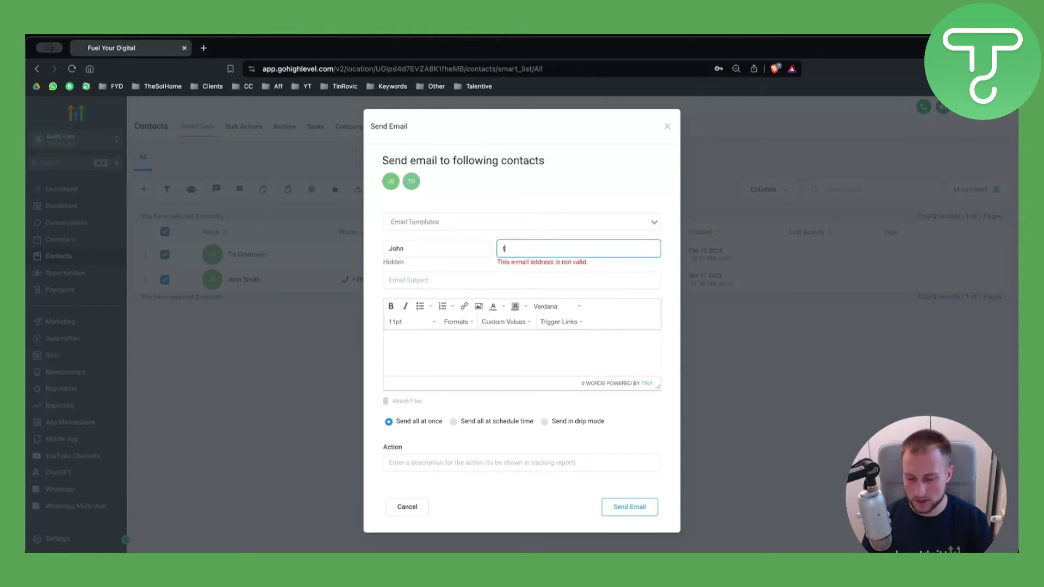
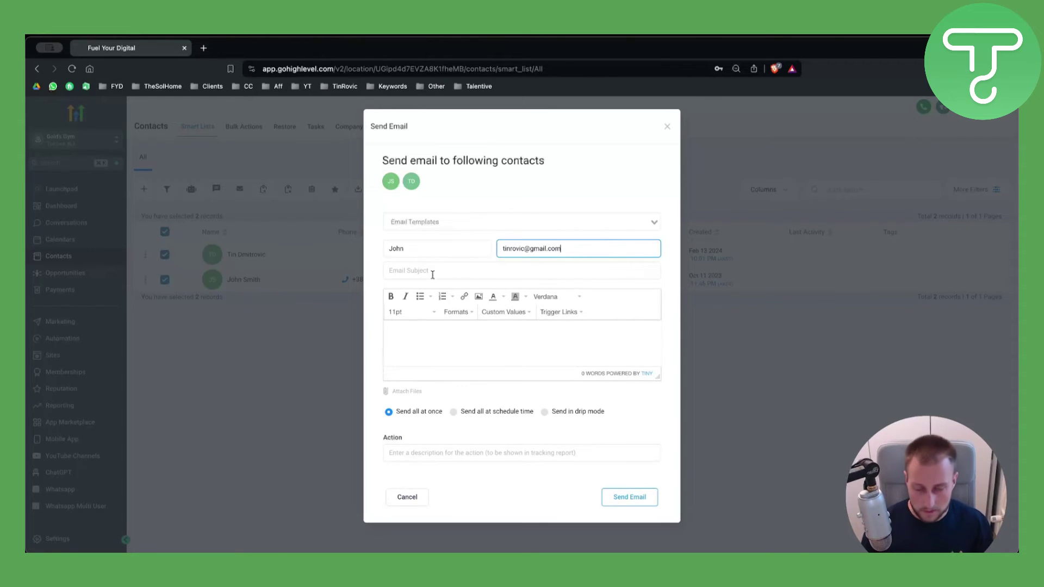
# Load the Tutorial Template into the bulk email body.
pyautogui.click(423, 346)
pyautogui.click(445, 218)
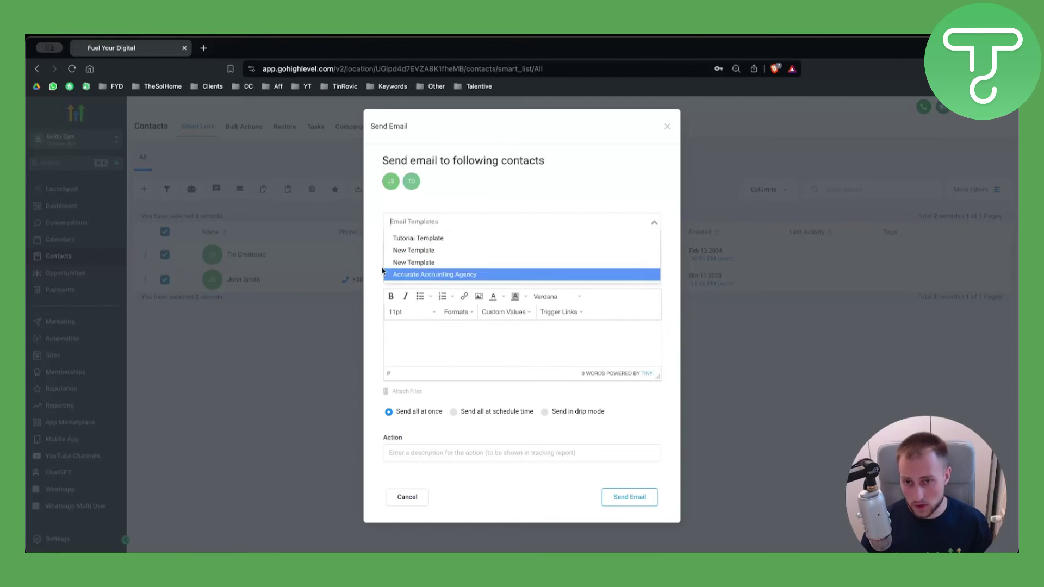
pyautogui.click(418, 240)
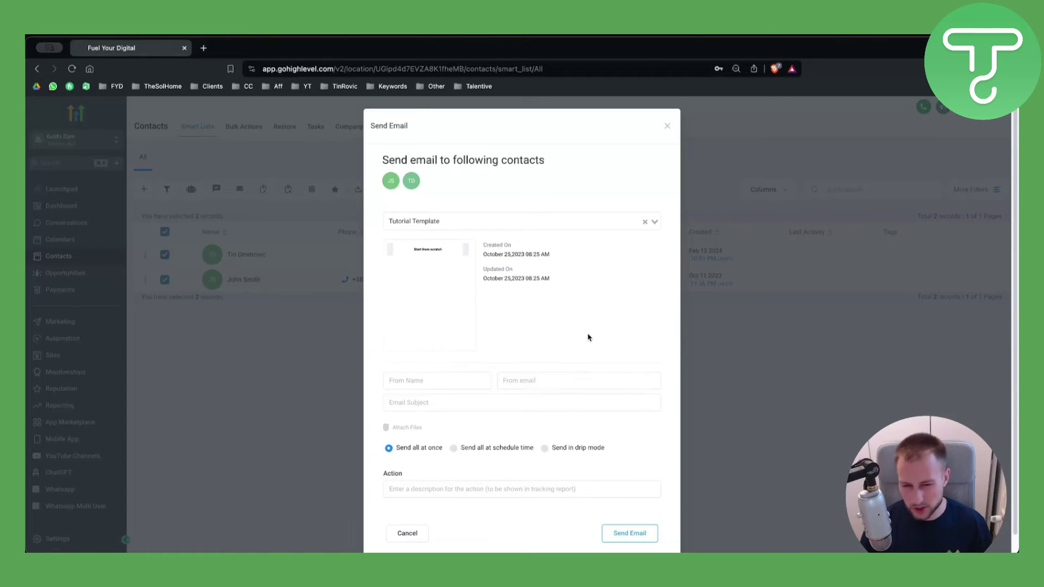
pyautogui.scroll(-1, 589, 340)
# Cycle through scheduled-time, drip and all-at-once delivery modes, then close the email form.
pyautogui.click(454, 431)
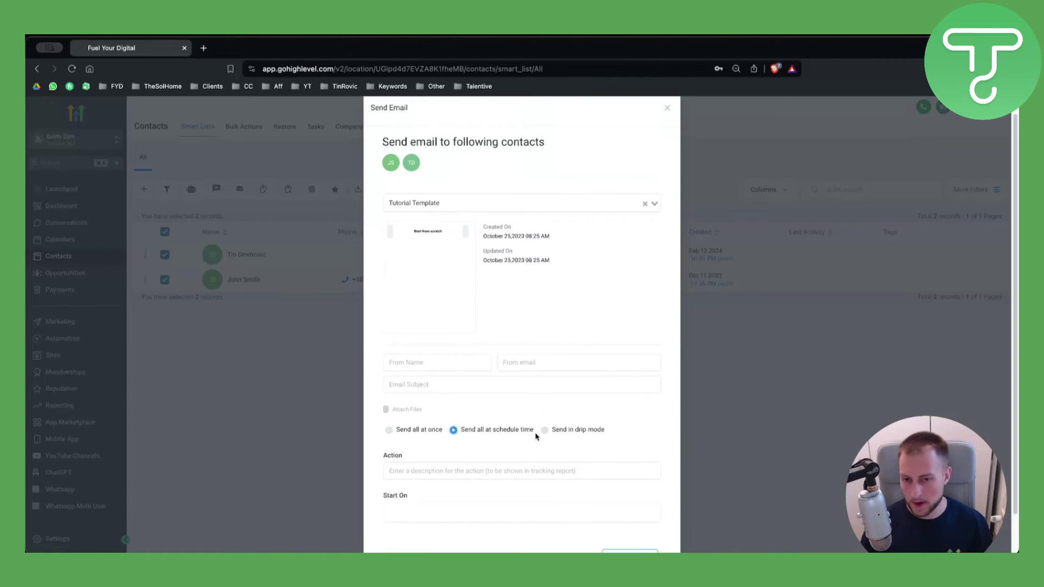
pyautogui.click(545, 430)
pyautogui.scroll(-3, 543, 431)
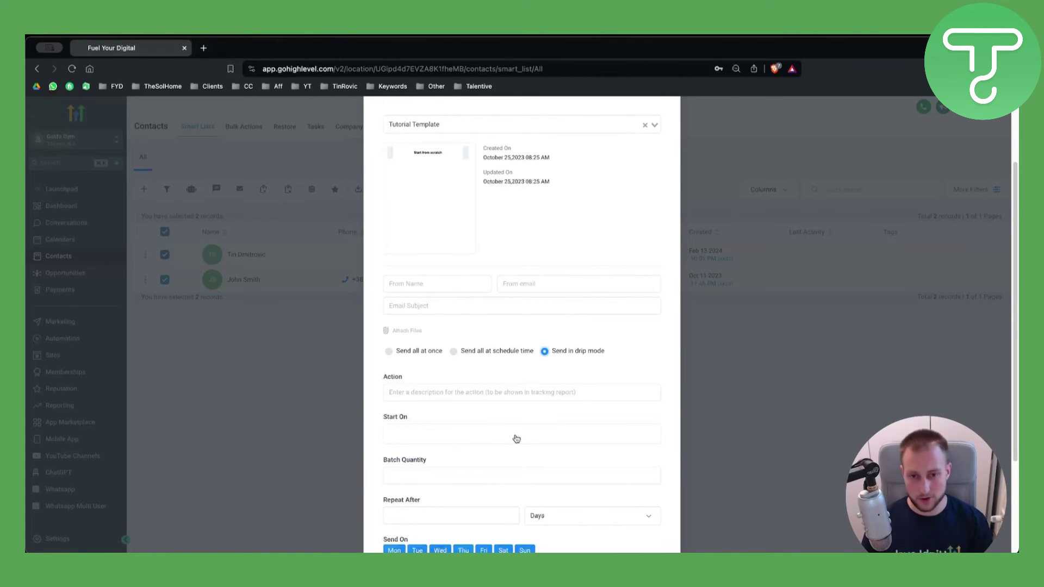
pyautogui.click(455, 353)
pyautogui.click(396, 391)
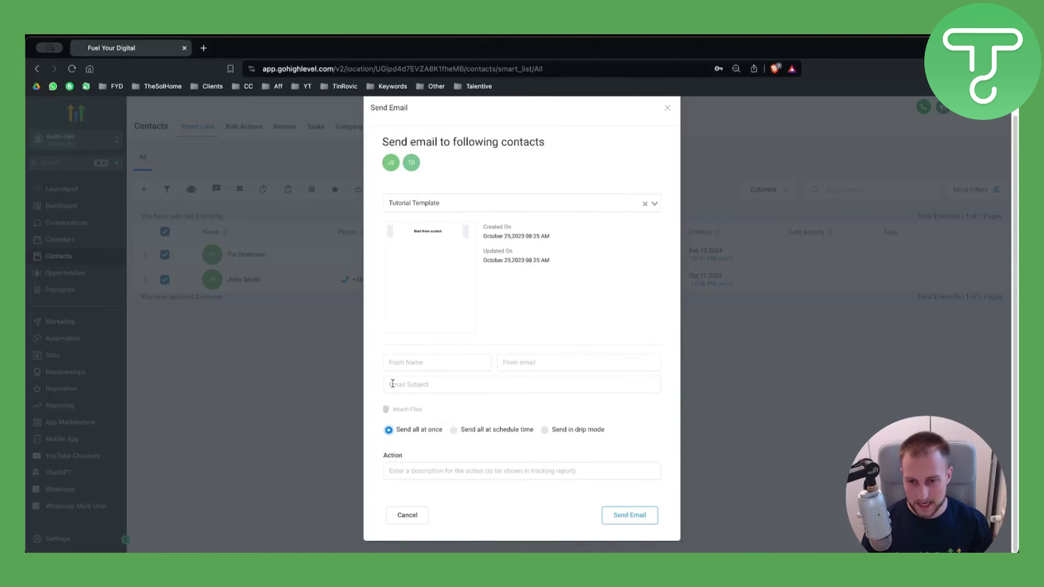
pyautogui.click(491, 431)
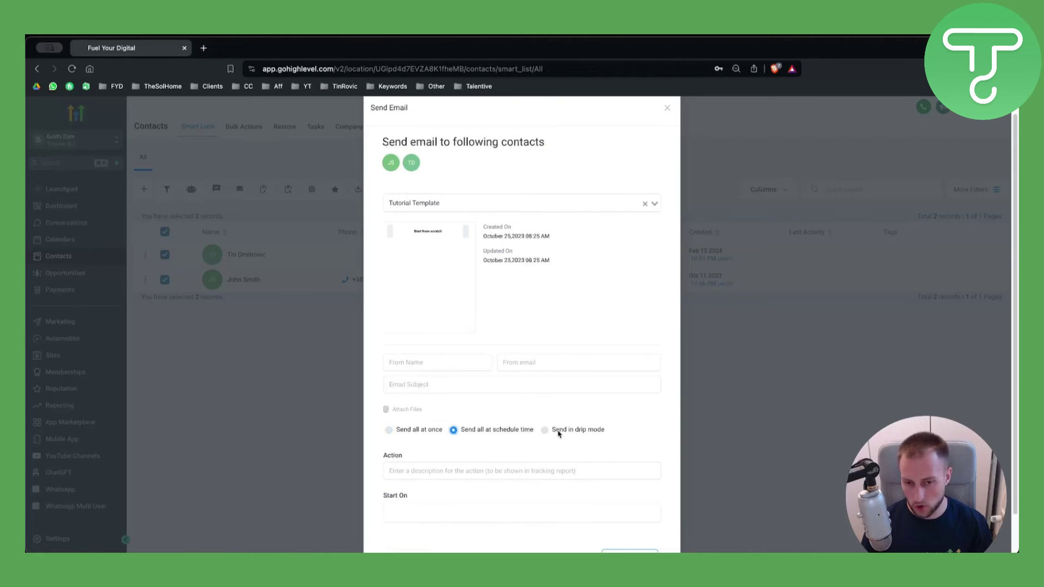
pyautogui.click(564, 433)
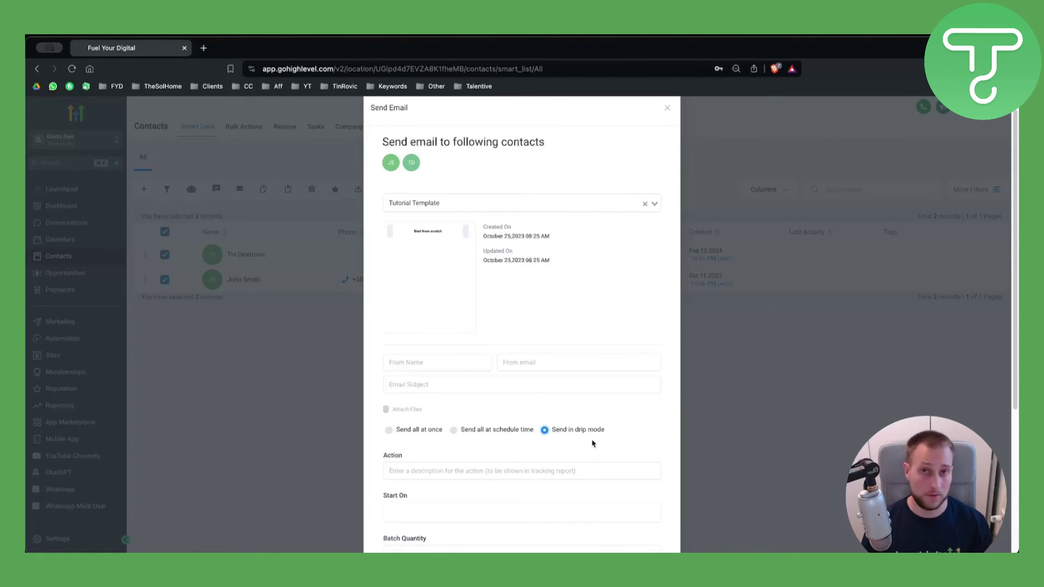
pyautogui.scroll(-5, 592, 444)
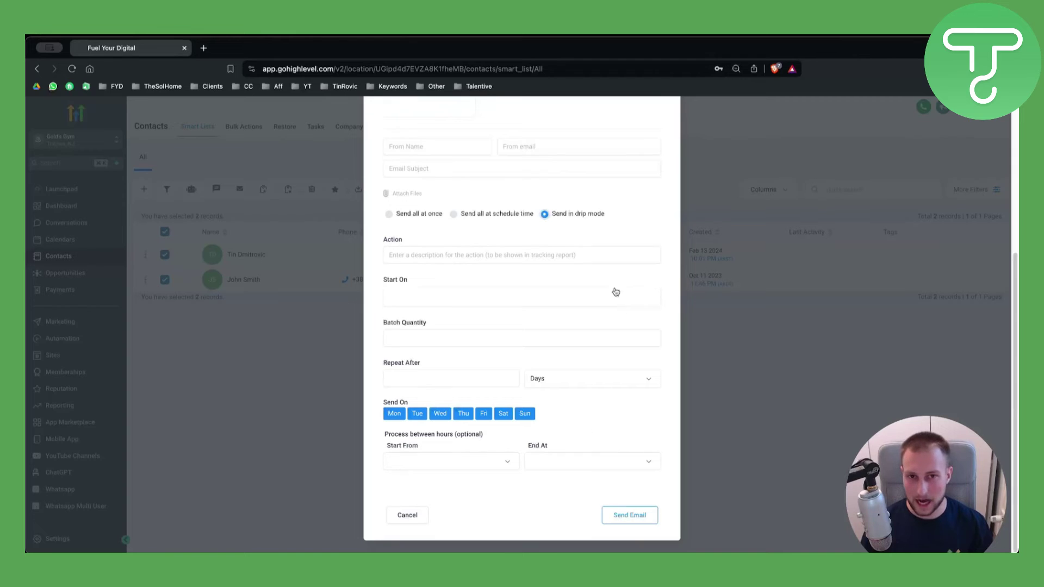
pyautogui.scroll(6, 616, 291)
pyautogui.click(669, 127)
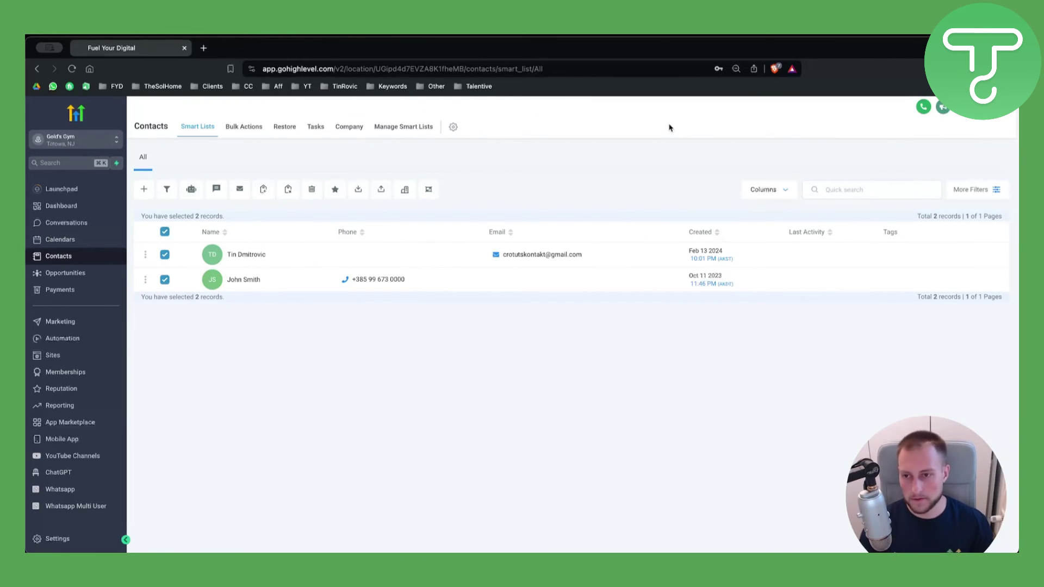
# Uncheck both contact rows in the Gold's Gym Contacts list.
pyautogui.click(164, 280)
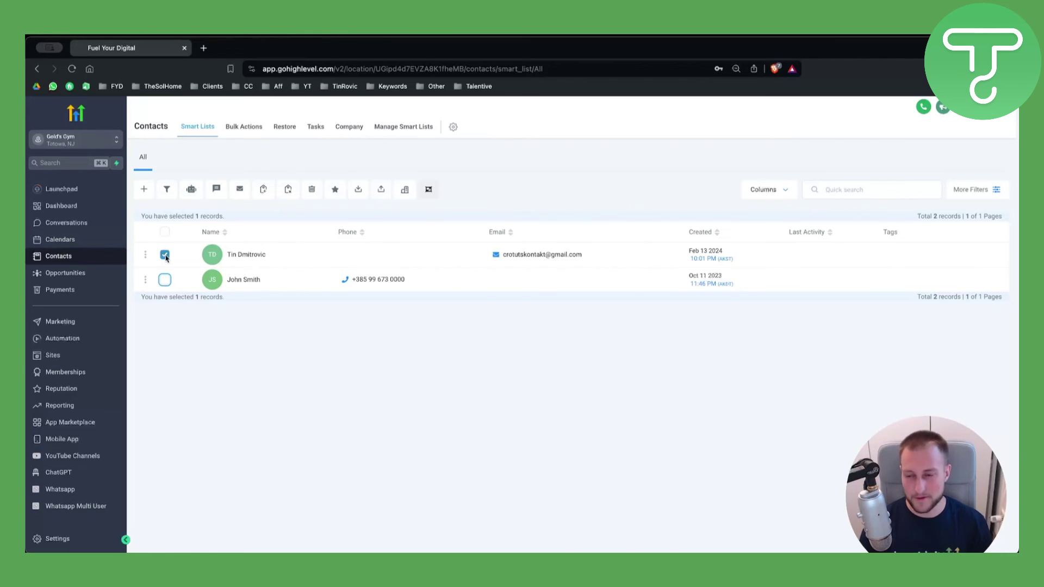
pyautogui.click(165, 256)
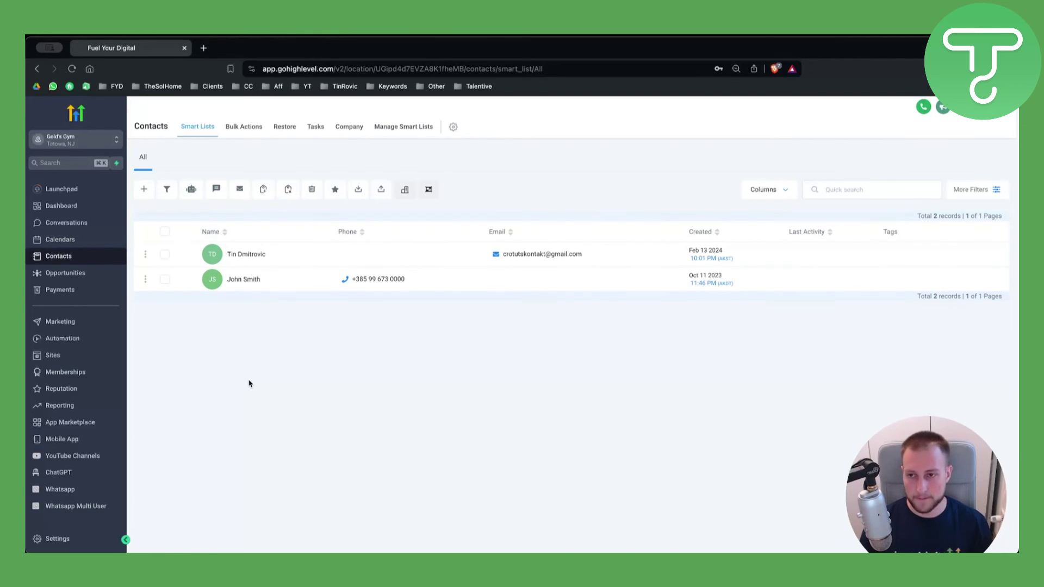